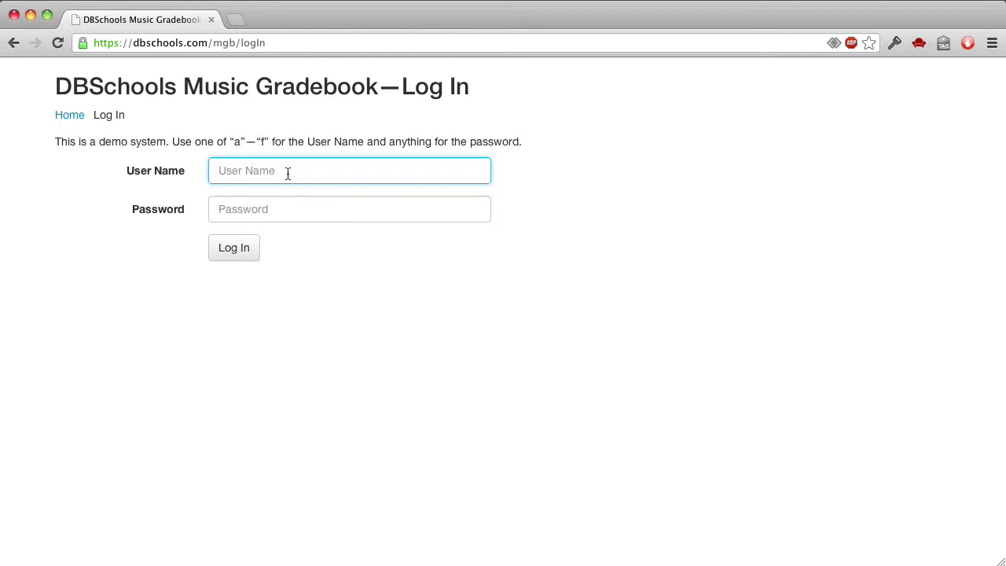
Sign in to the demo system to reach the Groups page listing 101 students across four bands.
{"action": "type", "text": "a"}
{"action": "key", "text": "Return"}
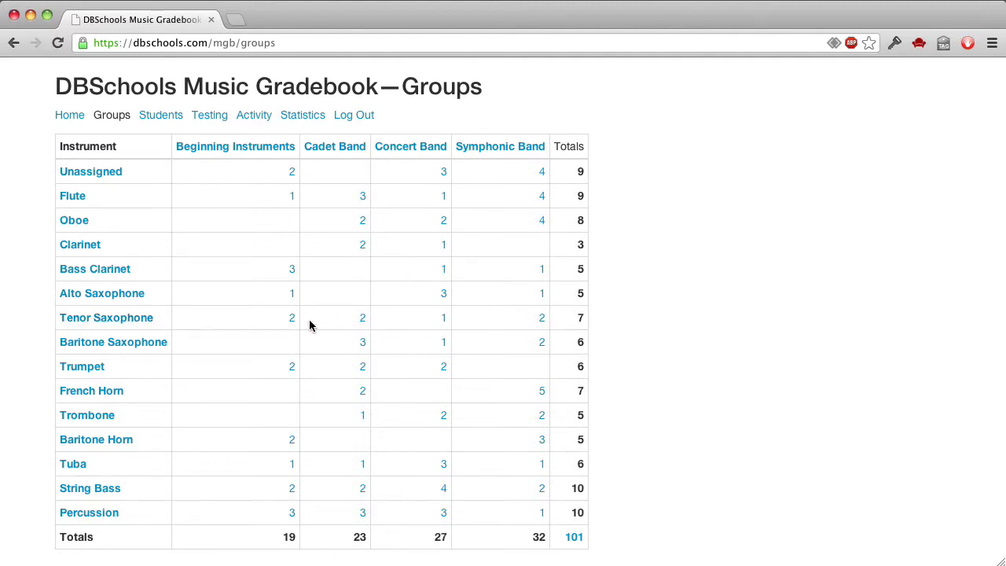
List the Symphonic Band students and open the first student's details page.
{"action": "left_click", "coordinate": [488, 151]}
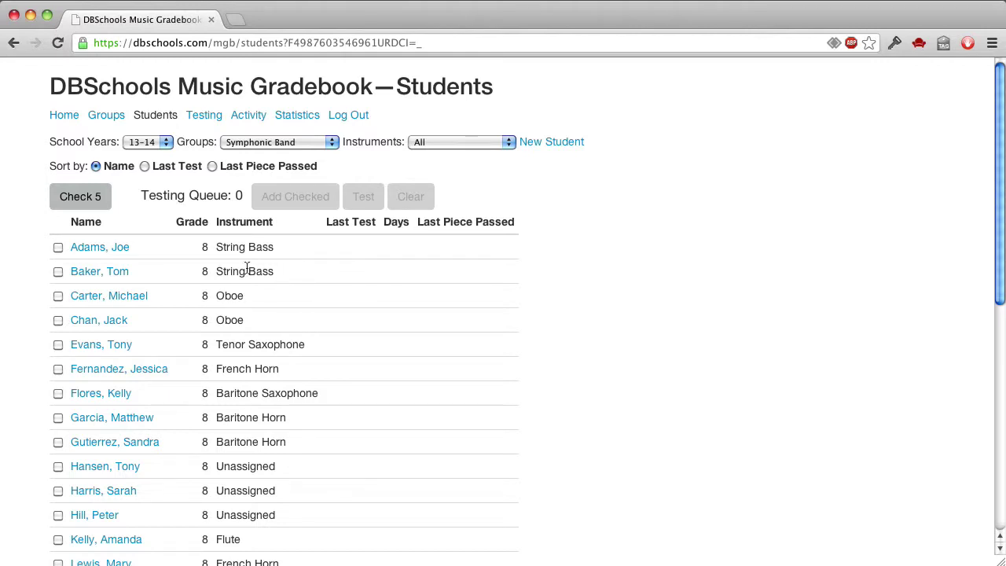
{"action": "left_click", "coordinate": [102, 250]}
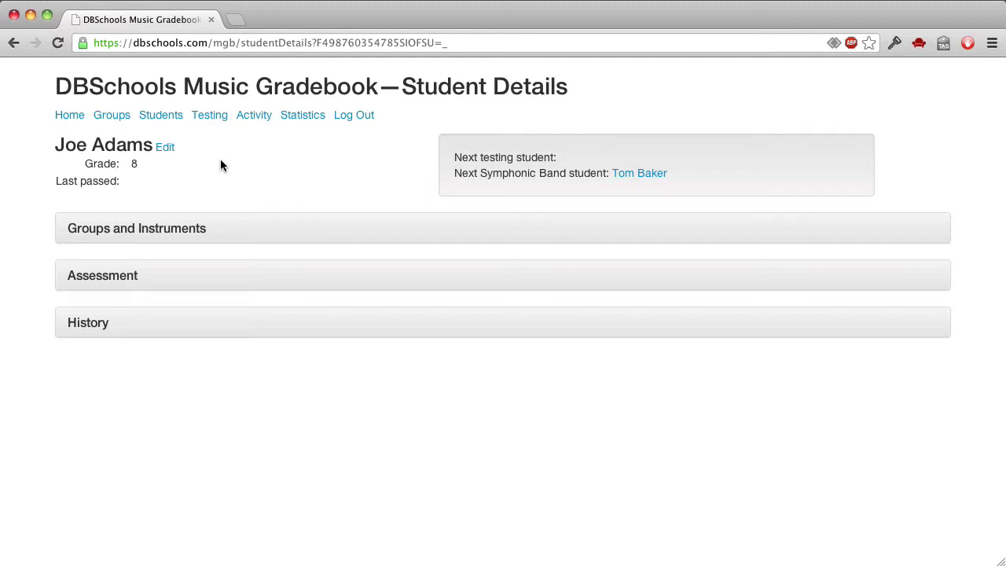
Expand the Groups and Instruments and Assessment sections to reveal metronome and comment options.
{"action": "left_click", "coordinate": [193, 228]}
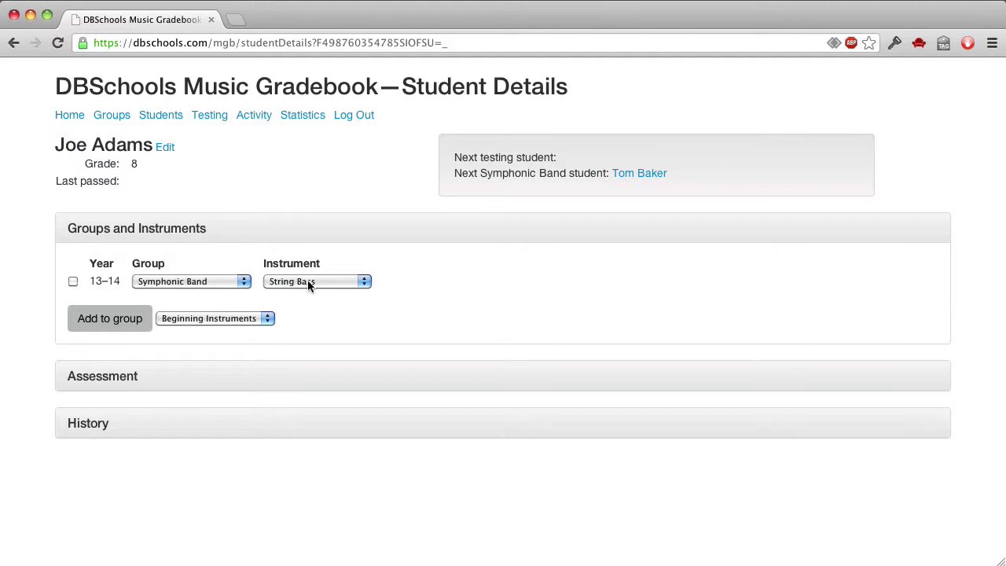
{"action": "left_click", "coordinate": [111, 381]}
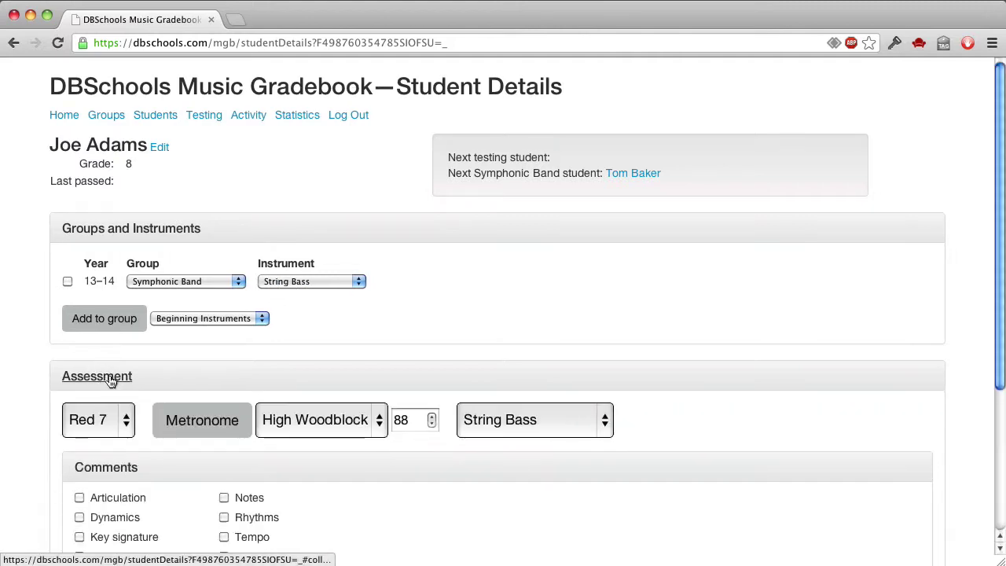
{"action": "scroll", "coordinate": [319, 382], "scroll_direction": "down", "scroll_amount": 5}
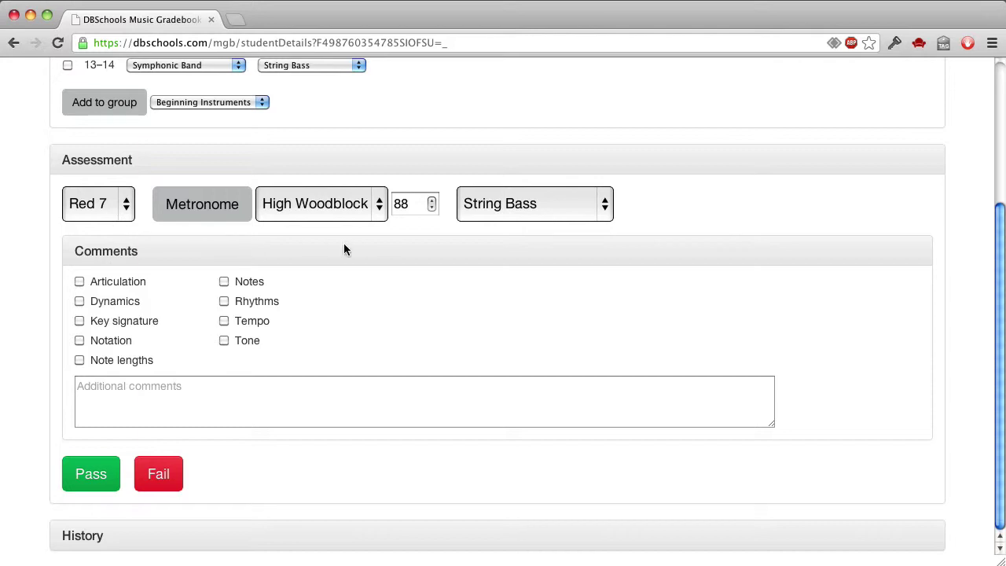
Start the metronome using the High Woodblock sound.
{"action": "left_click", "coordinate": [381, 204]}
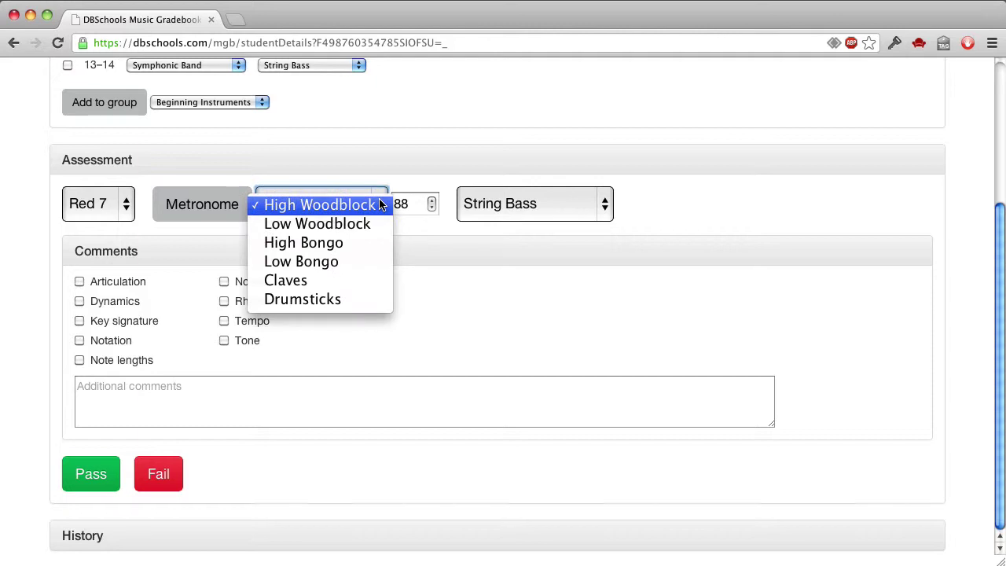
{"action": "left_click", "coordinate": [327, 168]}
{"action": "left_click", "coordinate": [202, 207]}
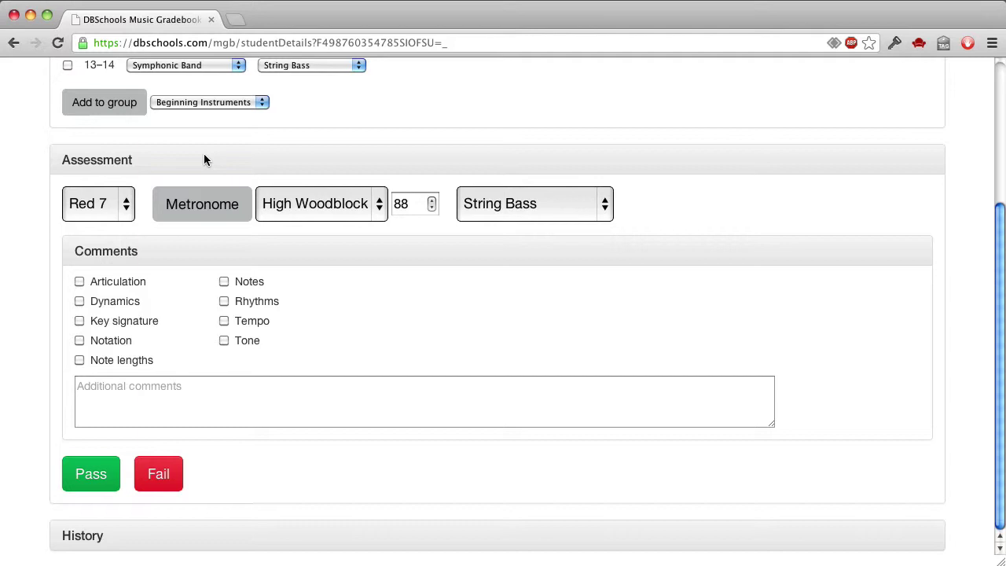
Flag Rhythms and Tempo, comment 'Otherwise, sounds great', and record a fail for Red 7.
{"action": "left_click", "coordinate": [223, 303]}
{"action": "left_click", "coordinate": [224, 321]}
{"action": "left_click", "coordinate": [129, 402]}
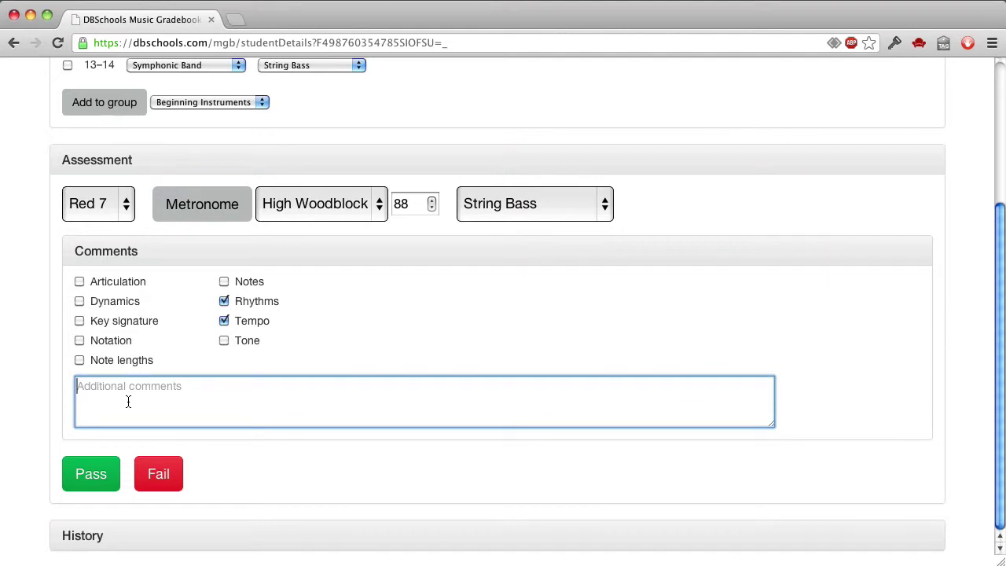
{"action": "type", "text": "Otherwise, sounds great"}
{"action": "key", "text": "BackSpace"}
{"action": "type", "text": "at"}
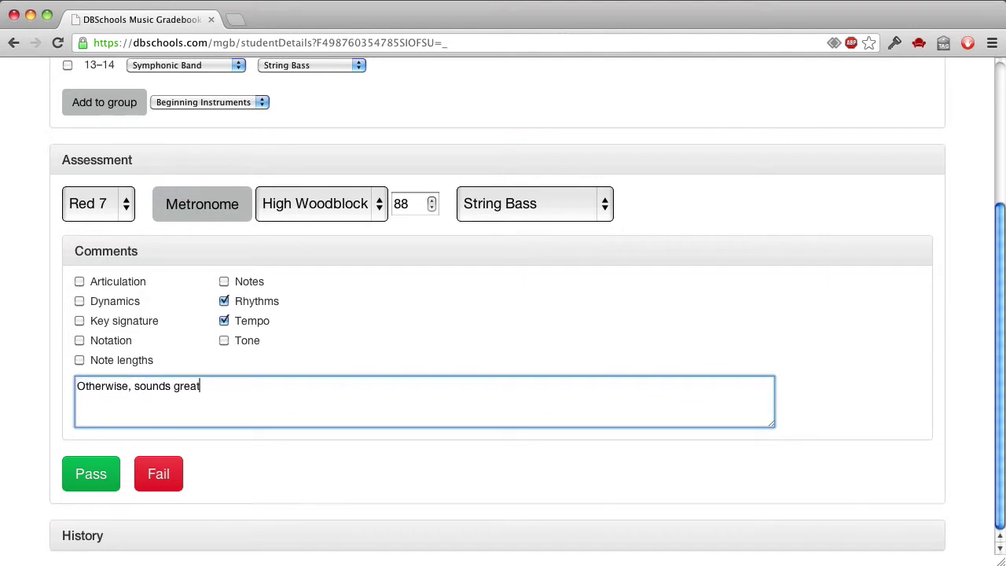
{"action": "left_click", "coordinate": [158, 474]}
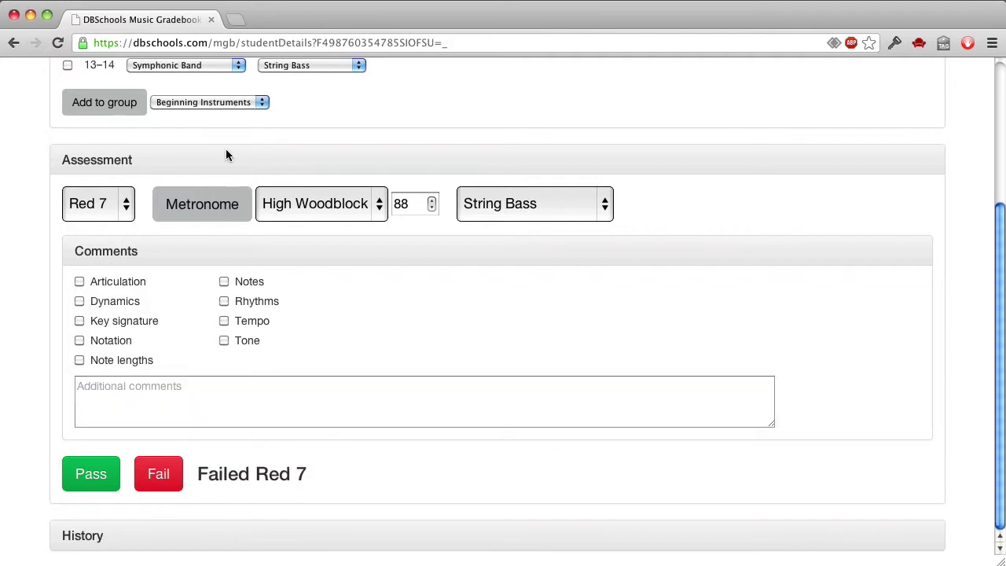
{"action": "scroll", "coordinate": [224, 149], "scroll_direction": "up", "scroll_amount": 5}
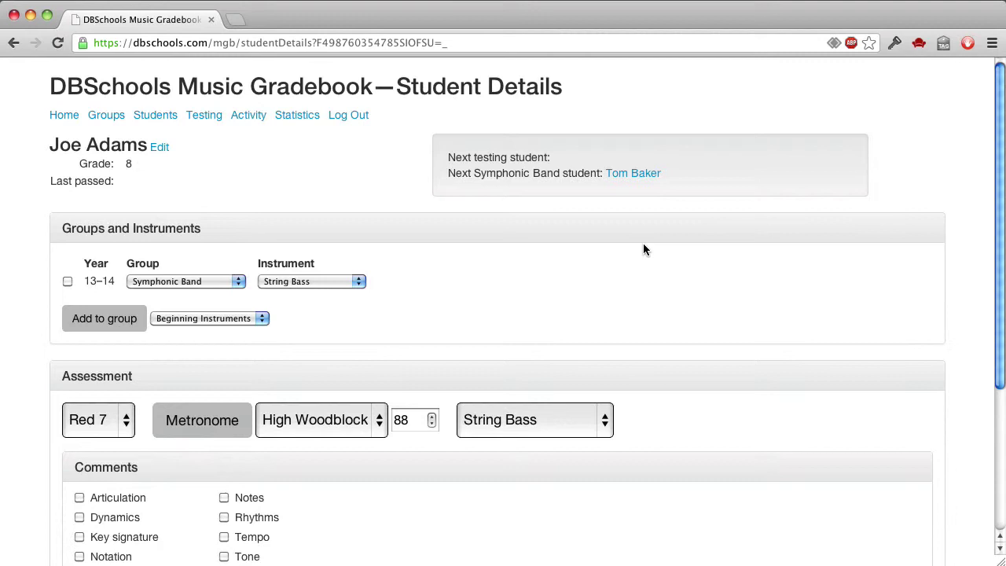
Open the next Symphonic Band student and select Red 22 as the piece.
{"action": "left_click", "coordinate": [632, 176]}
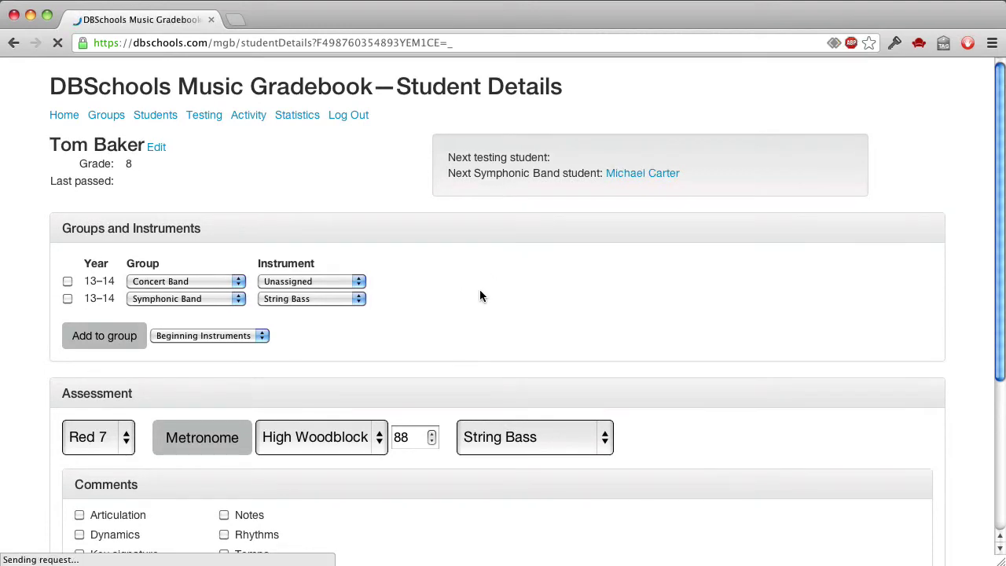
{"action": "scroll", "coordinate": [451, 296], "scroll_direction": "down", "scroll_amount": 5}
{"action": "scroll", "coordinate": [452, 295], "scroll_direction": "down", "scroll_amount": 1}
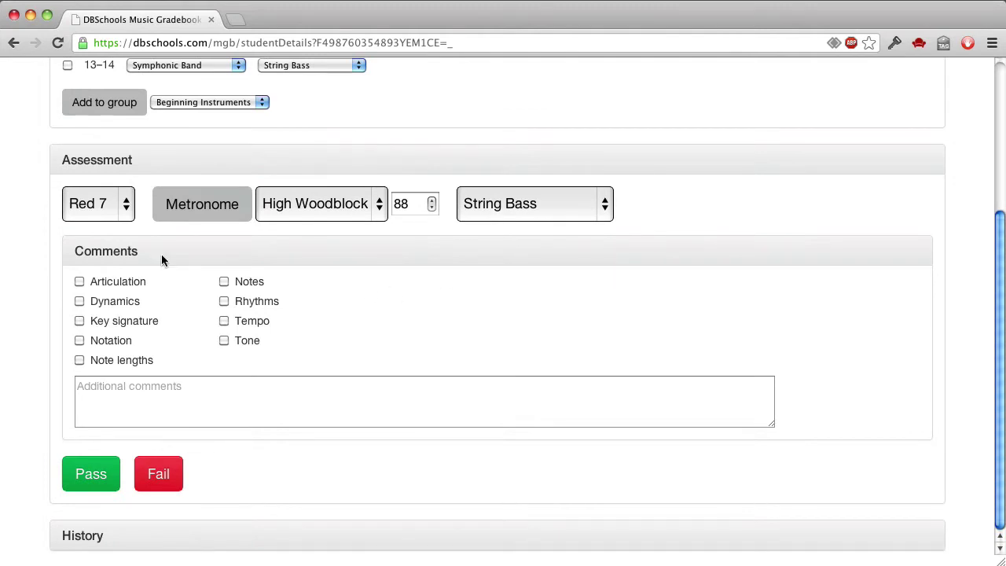
{"action": "left_click", "coordinate": [100, 208]}
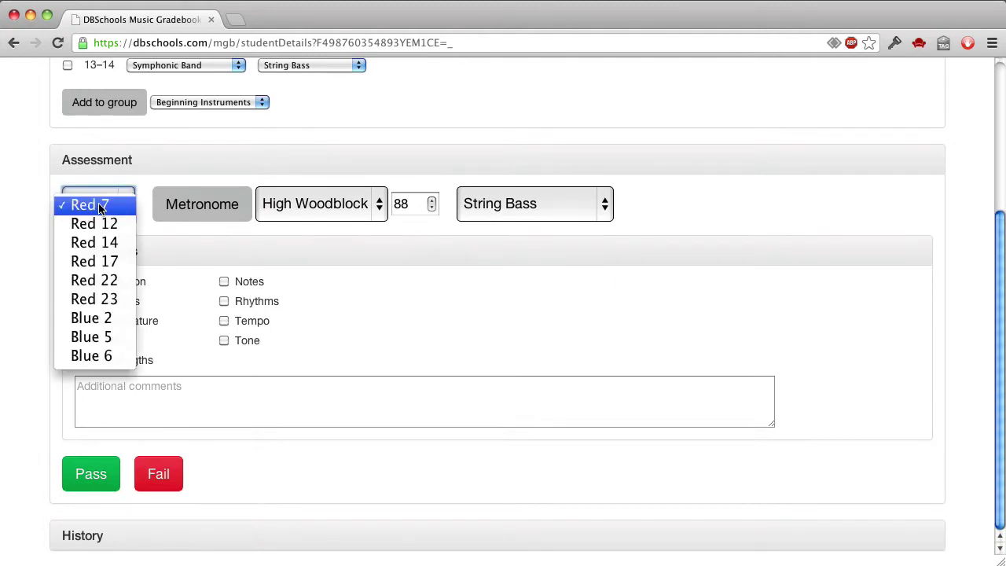
{"action": "left_click", "coordinate": [102, 281]}
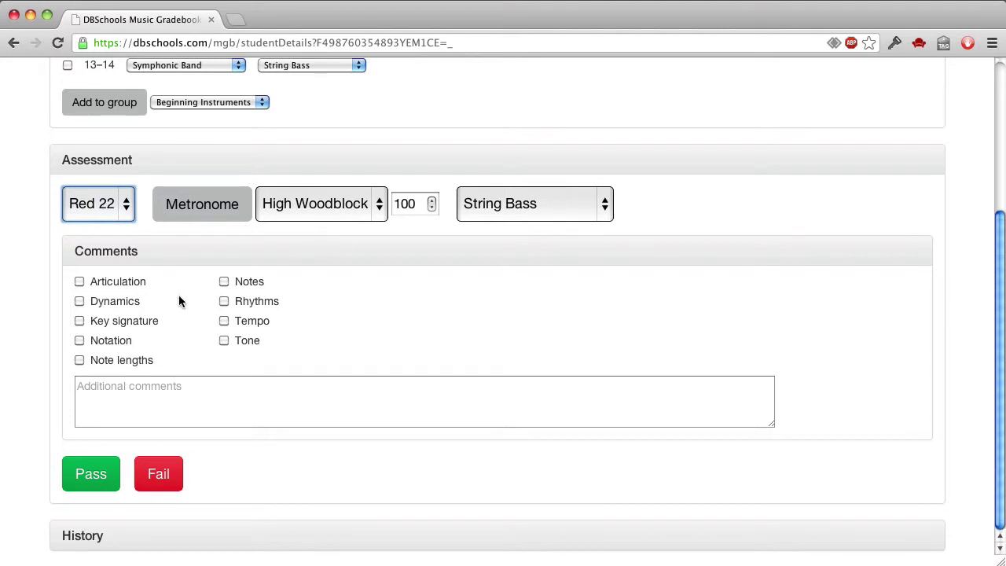
Record passes for Red 22 and Red 23, then check the History section.
{"action": "left_click", "coordinate": [92, 474]}
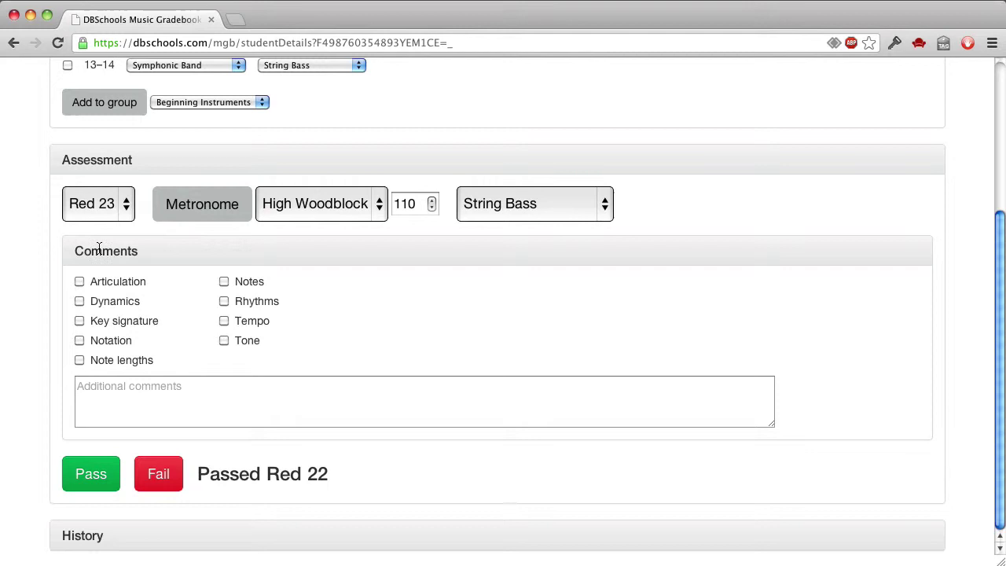
{"action": "left_click", "coordinate": [93, 471]}
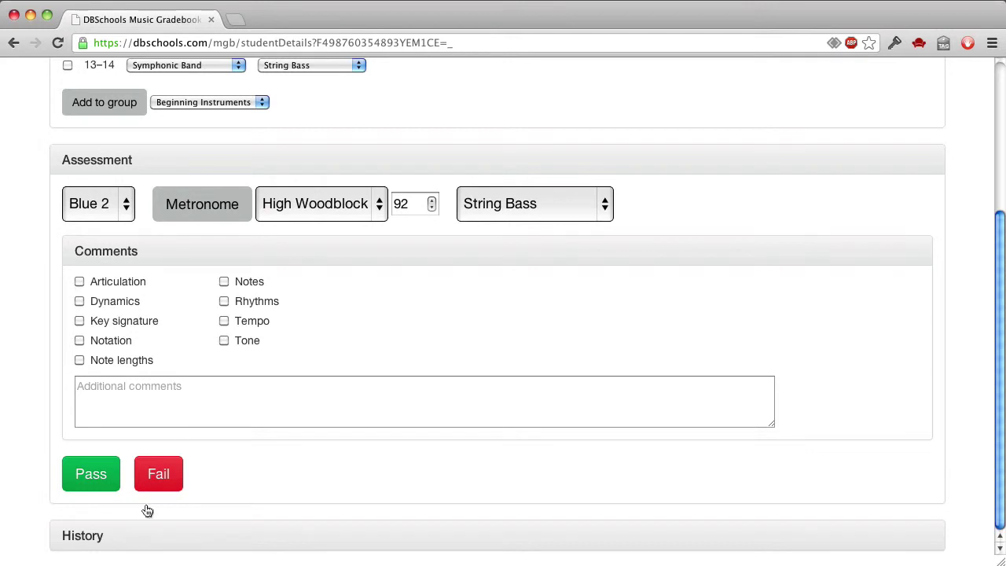
{"action": "scroll", "coordinate": [236, 417], "scroll_direction": "down", "scroll_amount": 3}
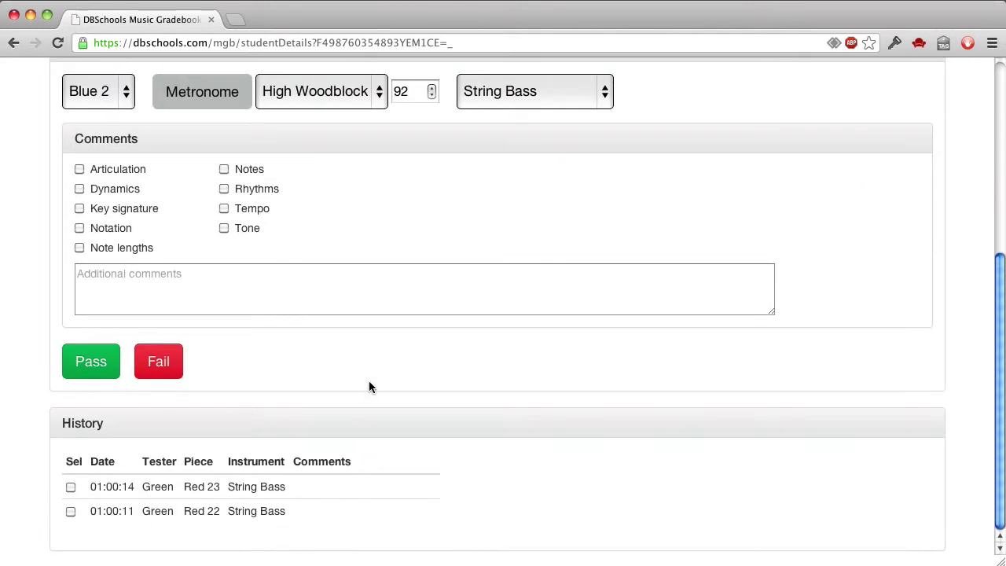
{"action": "scroll", "coordinate": [368, 381], "scroll_direction": "up", "scroll_amount": 5}
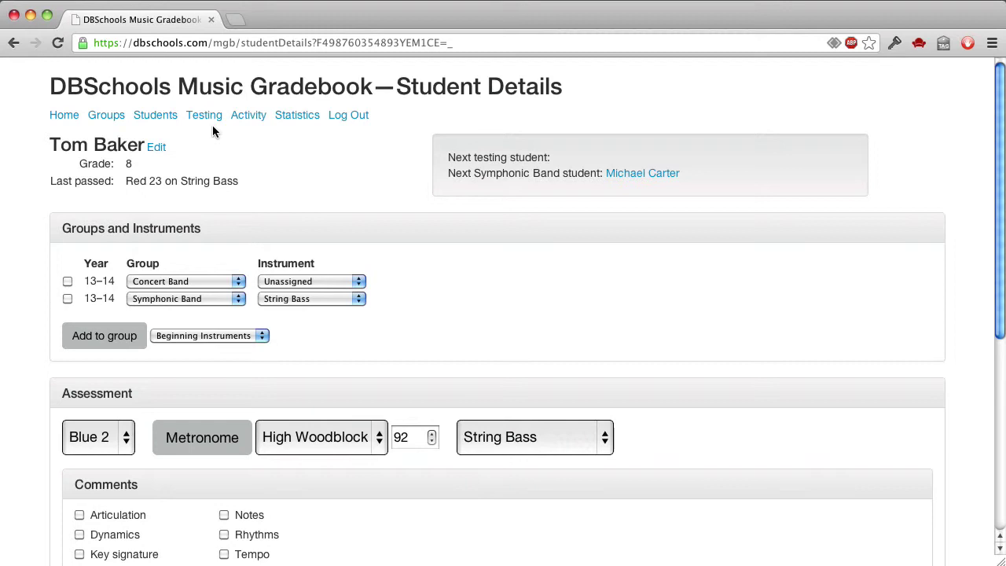
Sort students by Last Test, check ten, add them to the queue, and begin testing.
{"action": "left_click", "coordinate": [160, 120]}
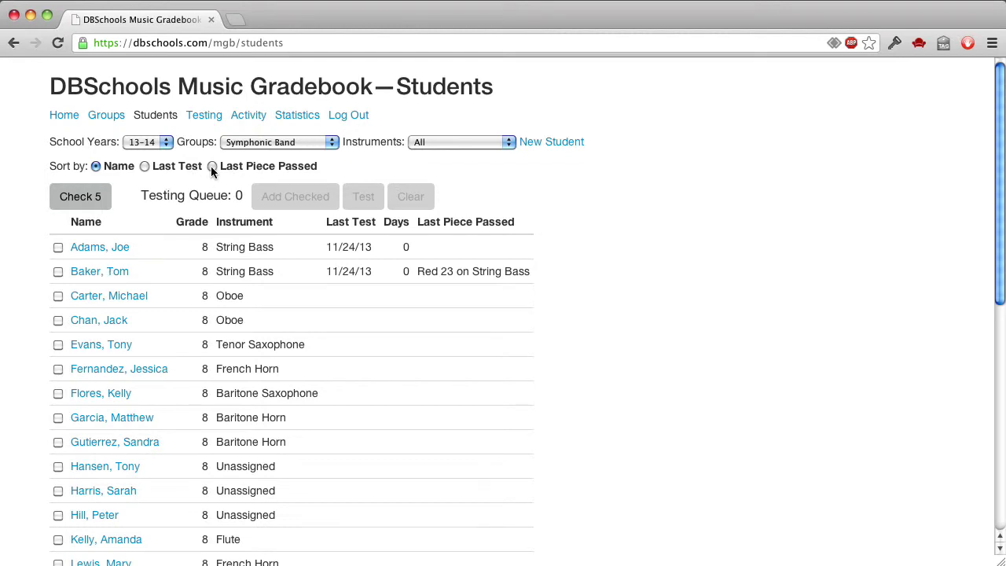
{"action": "left_click", "coordinate": [172, 167]}
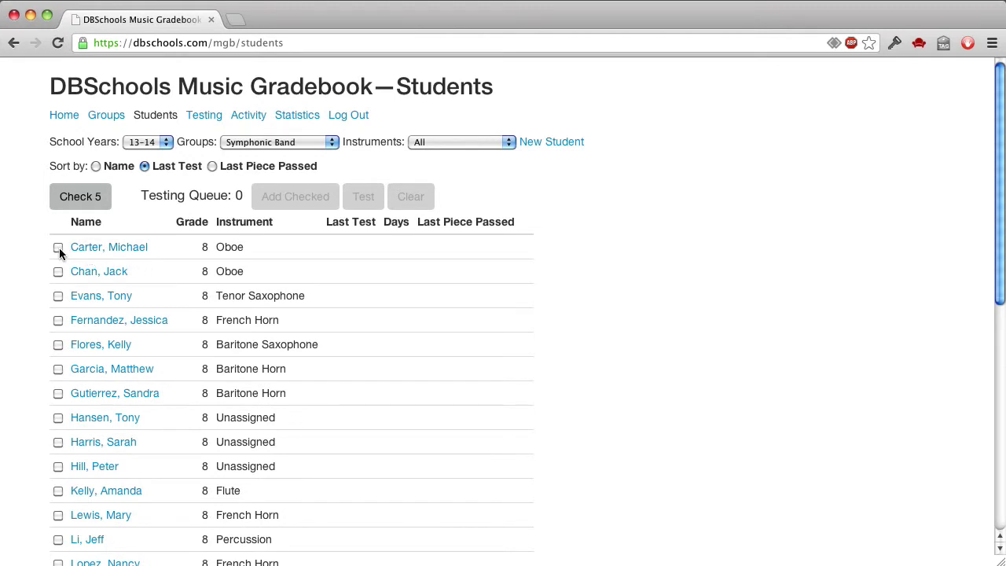
{"action": "left_click", "coordinate": [68, 203]}
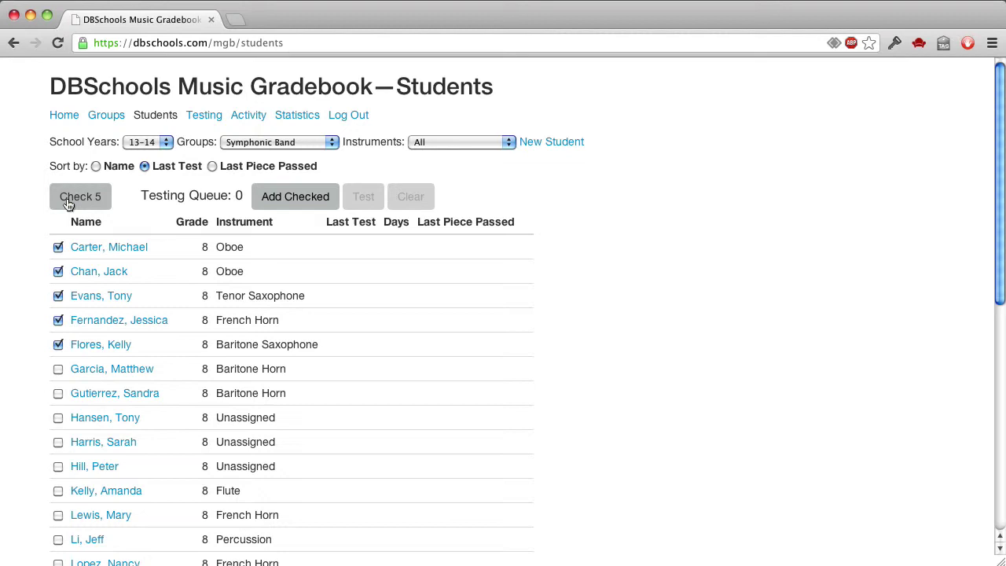
{"action": "left_click", "coordinate": [69, 204]}
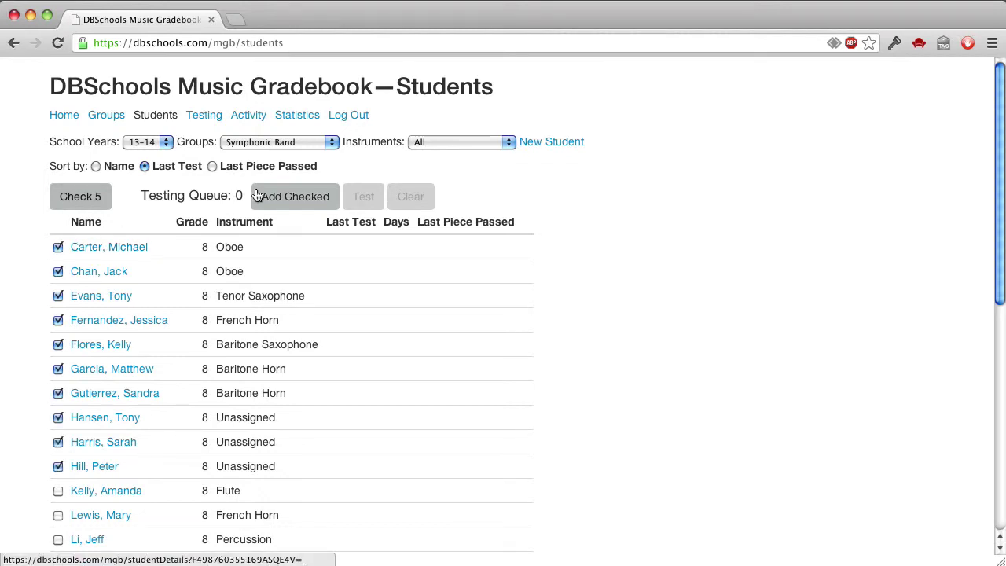
{"action": "left_click", "coordinate": [292, 197]}
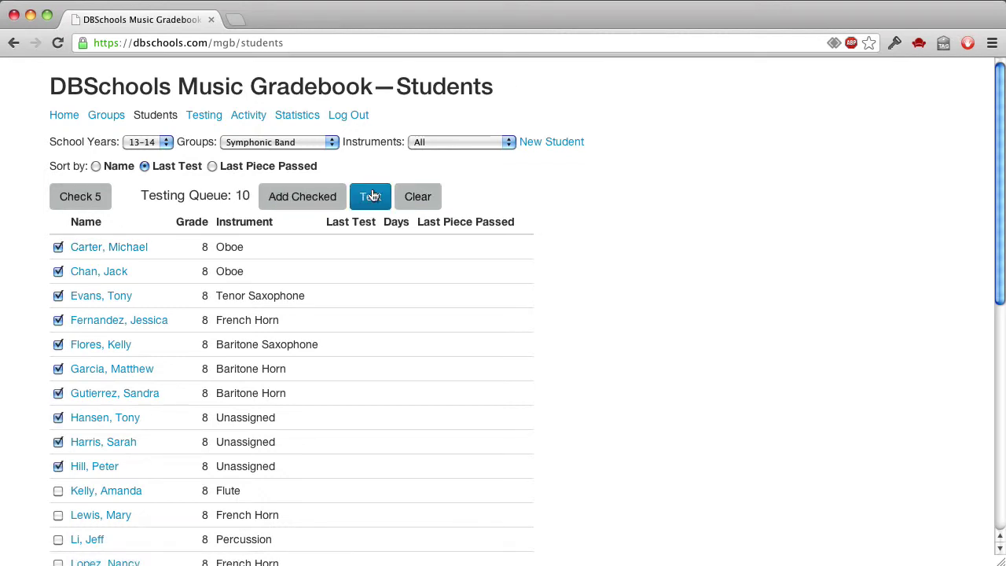
{"action": "left_click", "coordinate": [373, 196]}
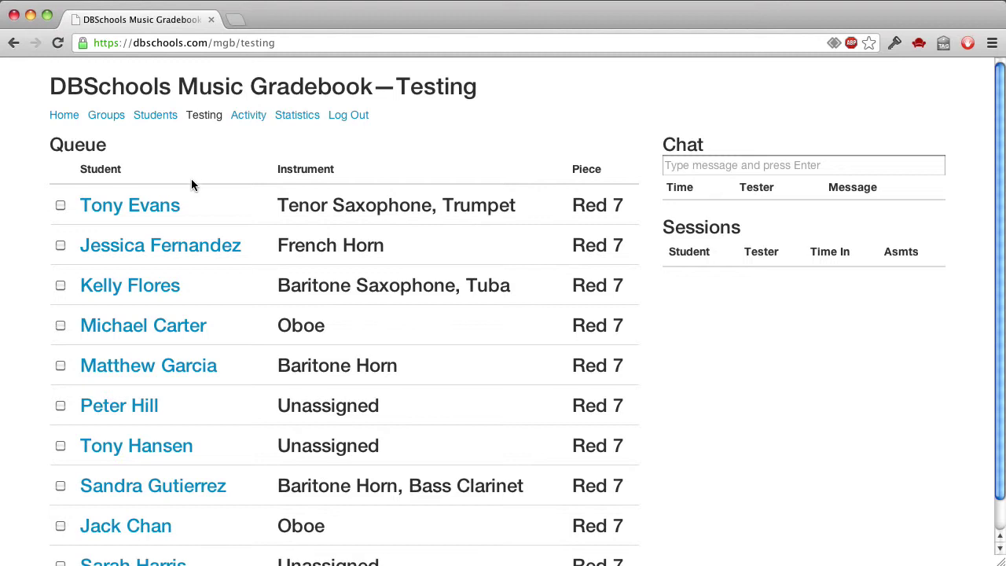
Open the first queued student, go back to Testing, and open the next student in a new tab.
{"action": "left_click", "coordinate": [155, 211]}
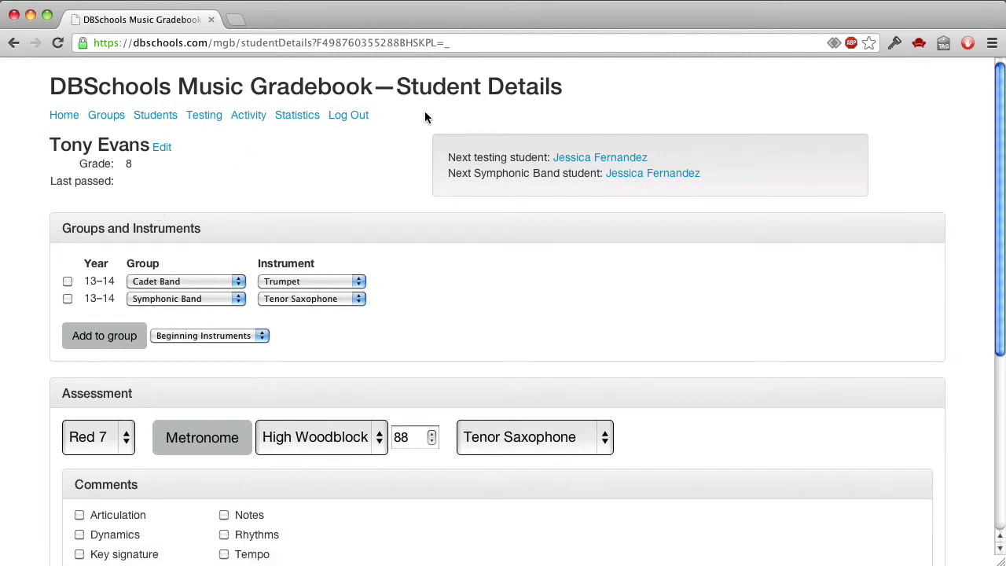
{"action": "left_click", "coordinate": [202, 117]}
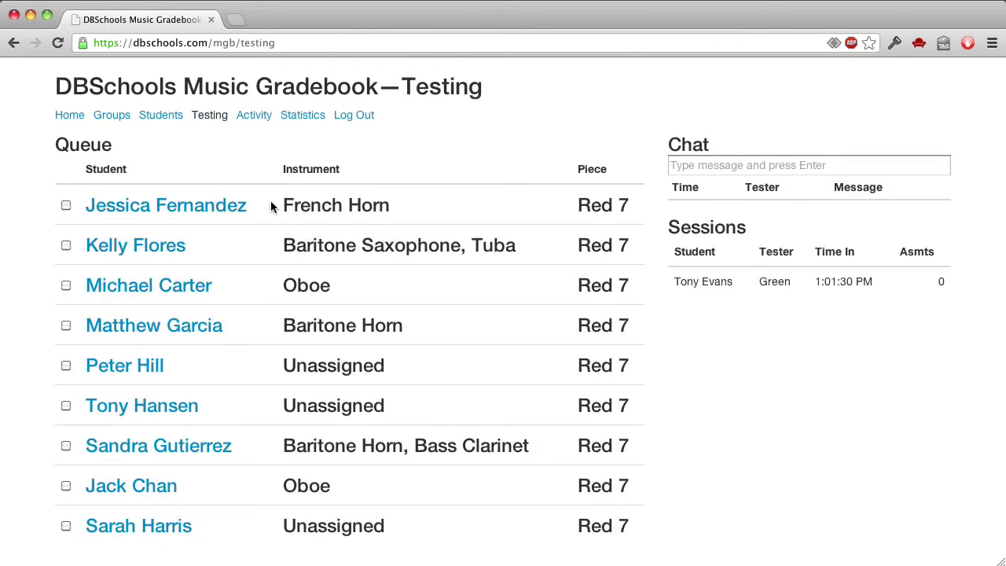
{"action": "left_click", "coordinate": [216, 212], "text": "super"}
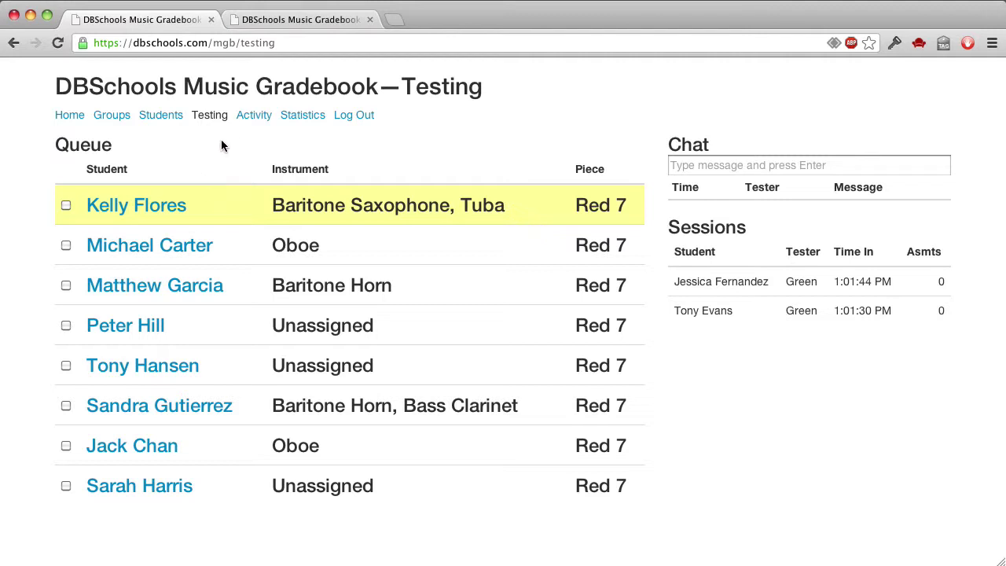
View the Activity log and the pass/fail Statistics, then go back to the Students list.
{"action": "left_click", "coordinate": [250, 118]}
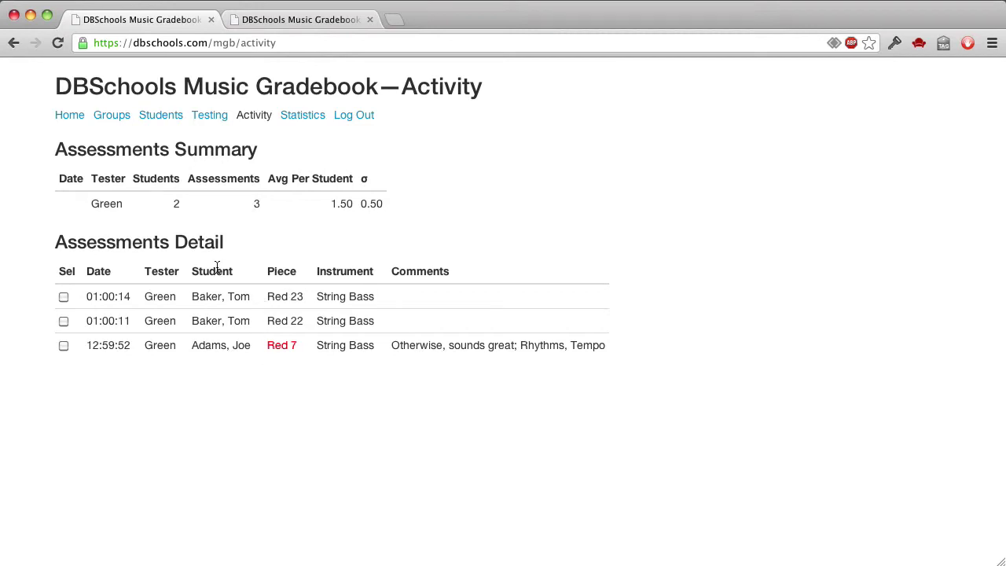
{"action": "left_click", "coordinate": [308, 116]}
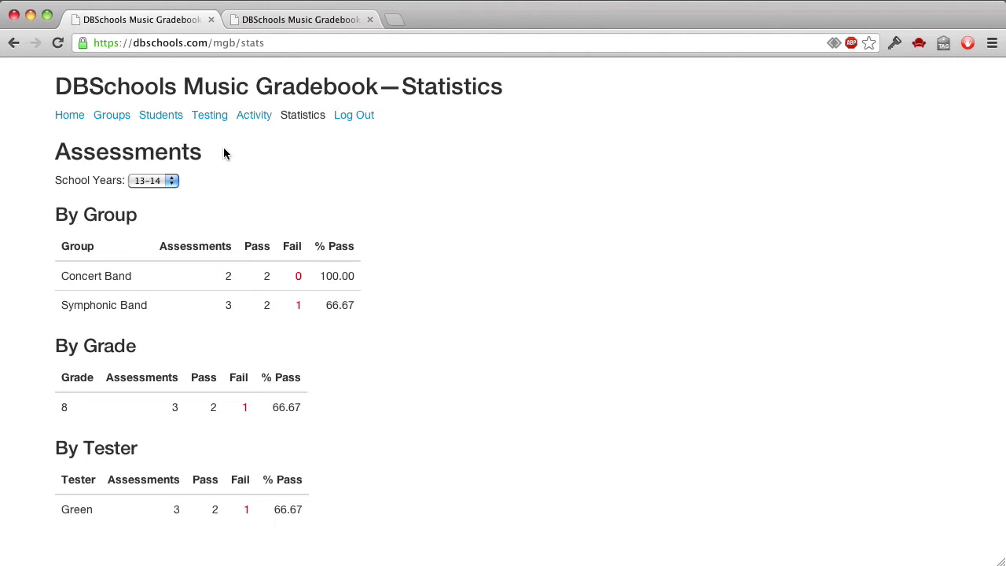
{"action": "left_click", "coordinate": [166, 124]}
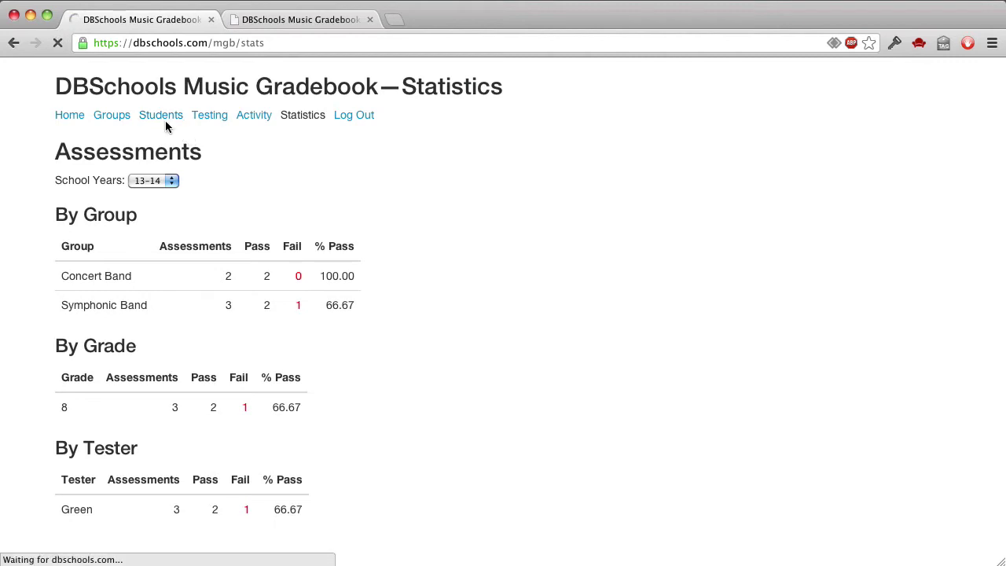